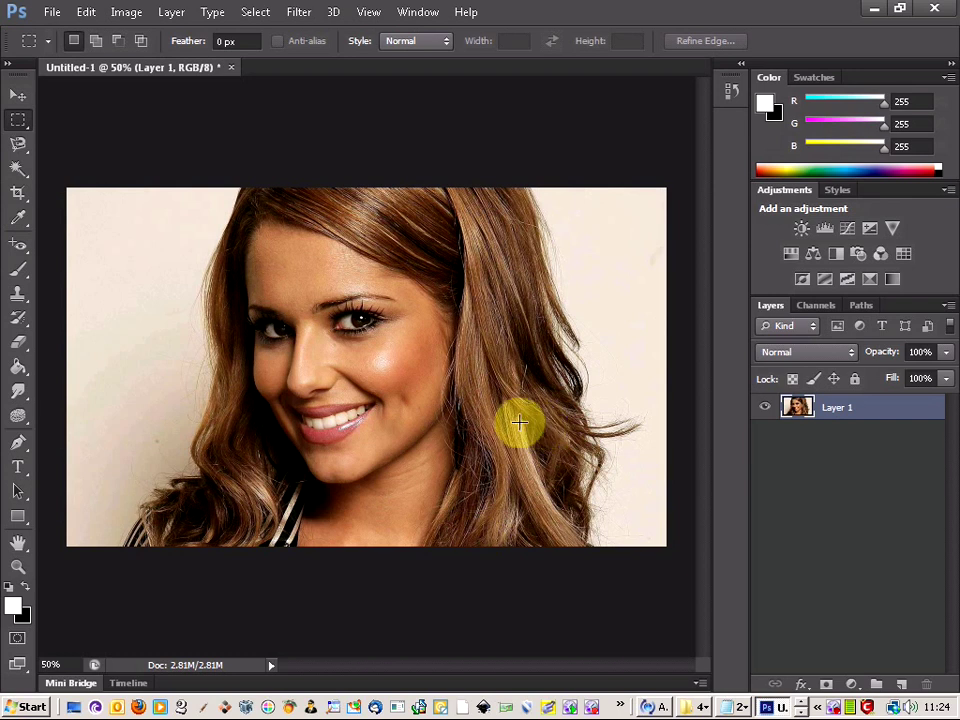
Duplicate Layer 1 to create Layer 1 copy above the original.
scroll(412, 421, "up", 2)
scroll(410, 421, "down", 1)
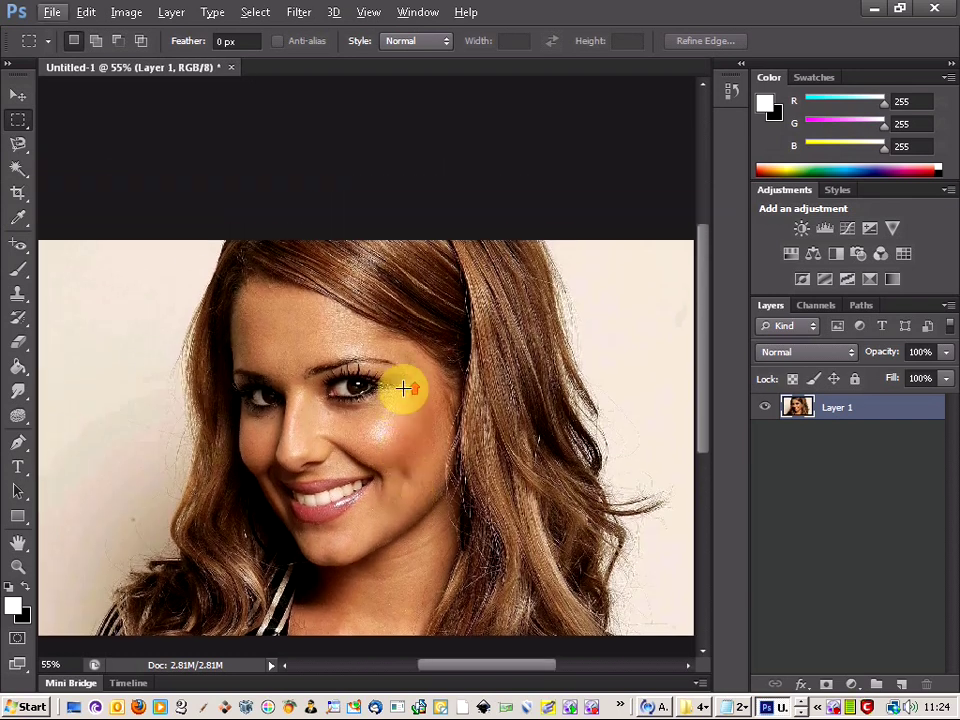
scroll(403, 388, "up", 1)
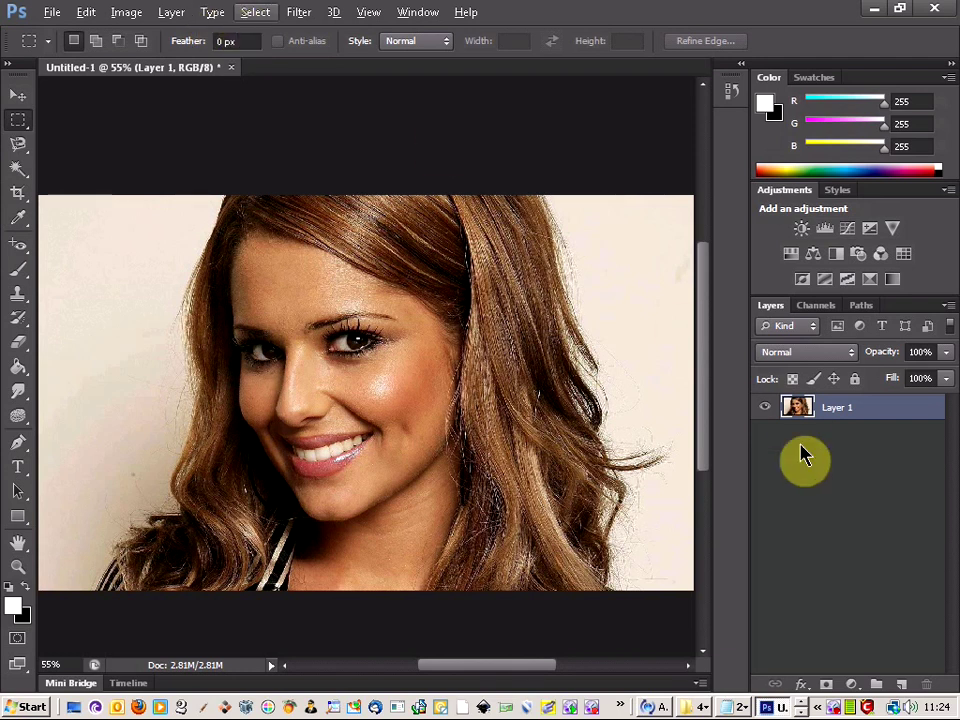
right_click(887, 412)
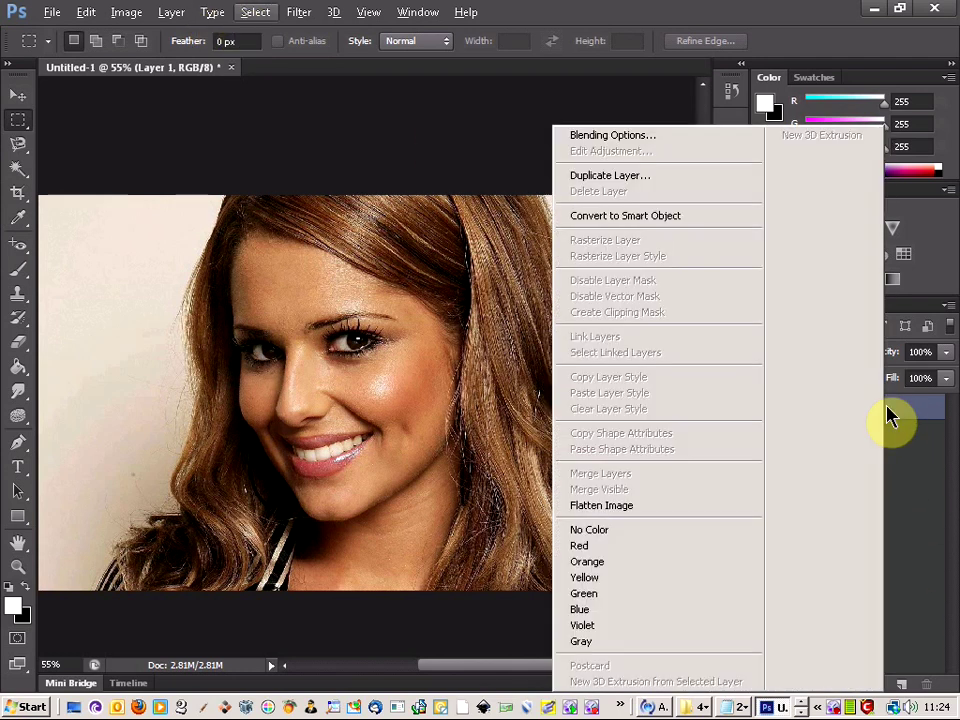
left_click(740, 177)
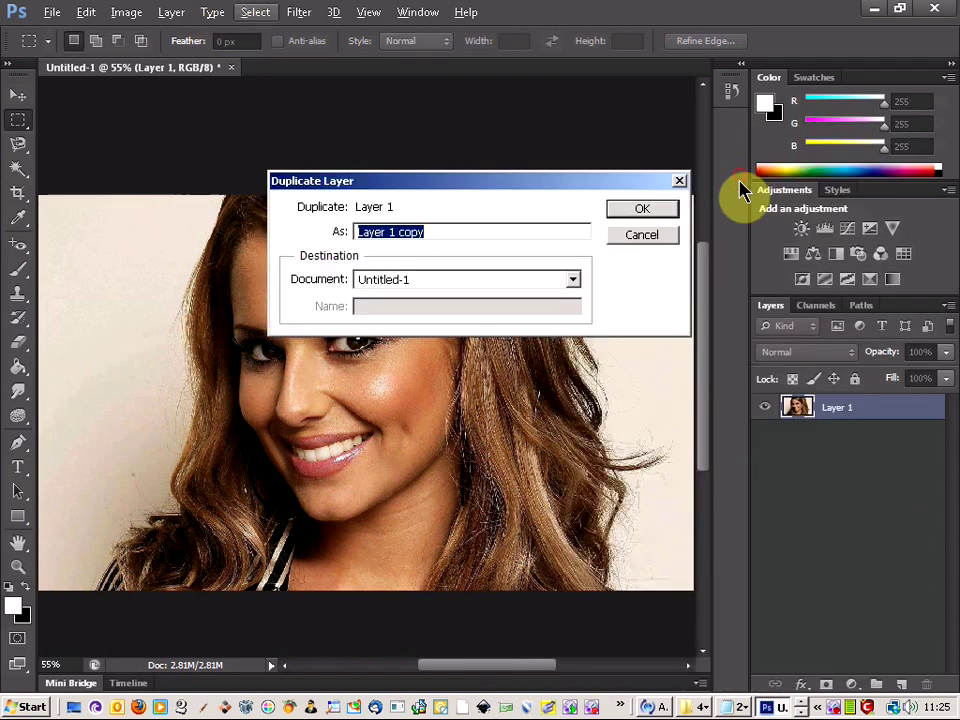
left_click(658, 214)
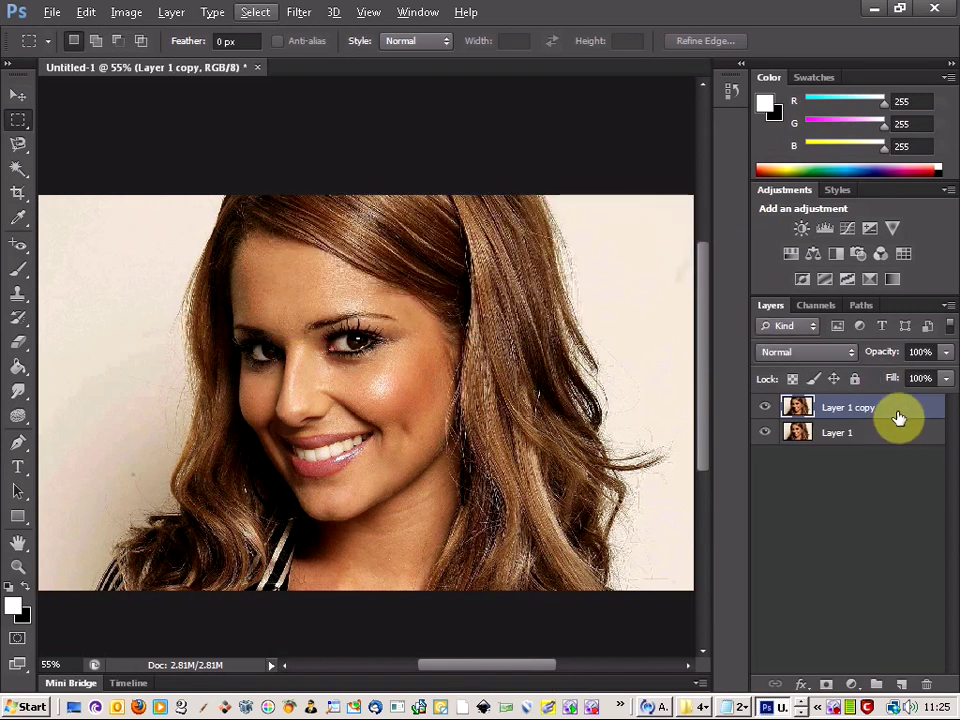
Open Filter > Sharpen > Unsharp Mask for Layer 1 copy.
left_click(304, 16)
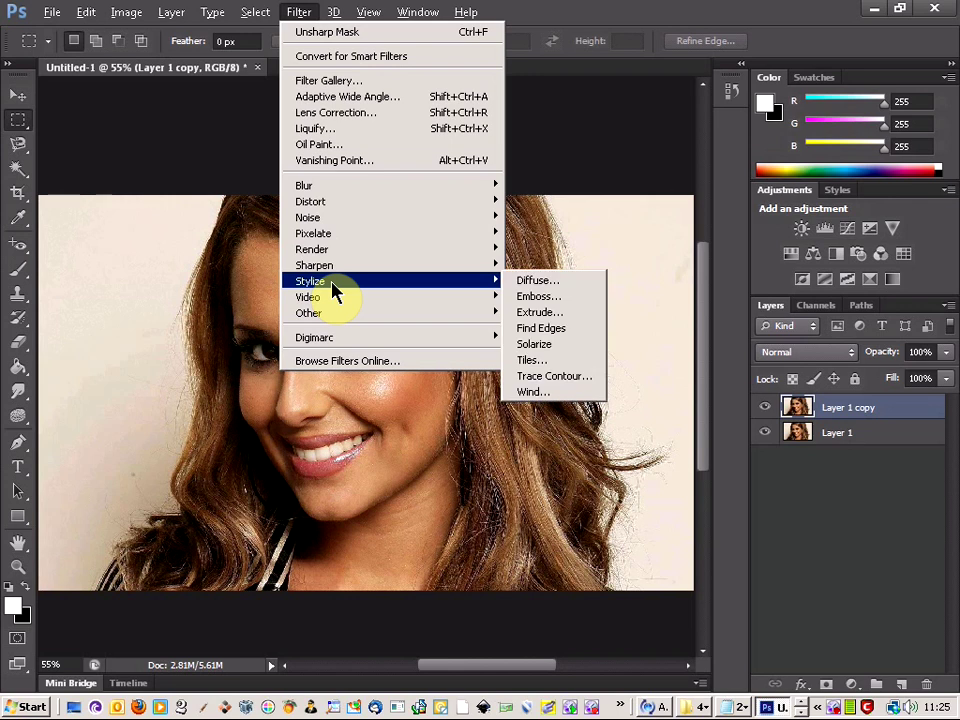
mouse_move(341, 270)
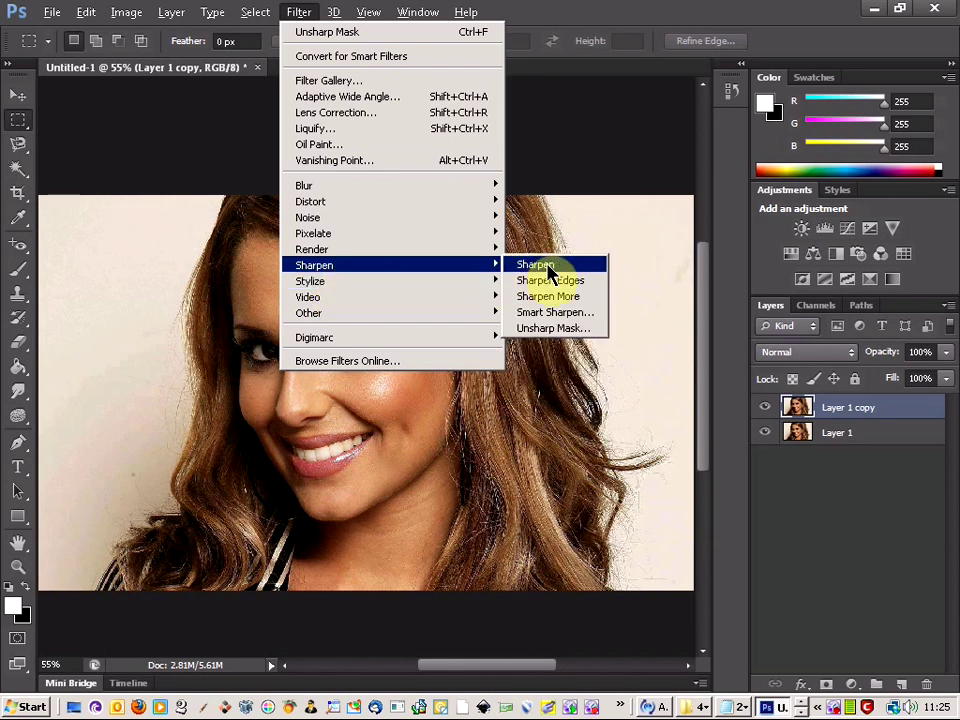
left_click(551, 330)
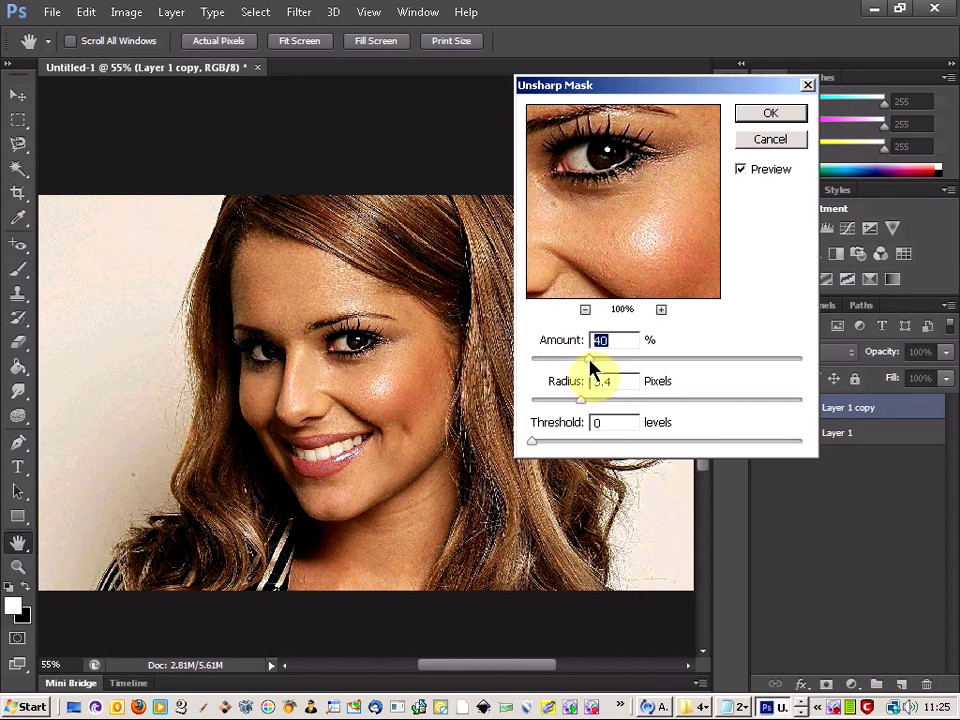
Apply Unsharp Mask with Amount 40%, Radius 2.7 pixels and Threshold 0 levels.
left_click_drag(587, 367, 612, 368)
left_click(541, 362)
mouse_move(579, 407)
left_mouse_down()
mouse_move(636, 407)
mouse_move(570, 398)
left_mouse_up()
left_click(608, 357)
left_click_drag(600, 359, 592, 361)
left_click_drag(587, 365, 591, 366)
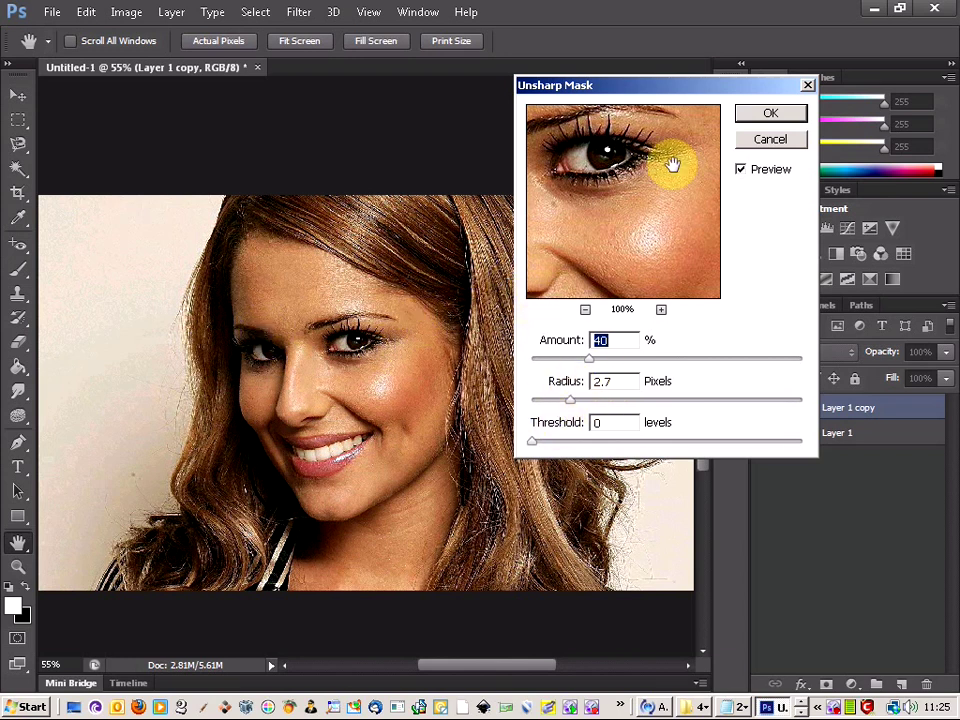
left_click(777, 115)
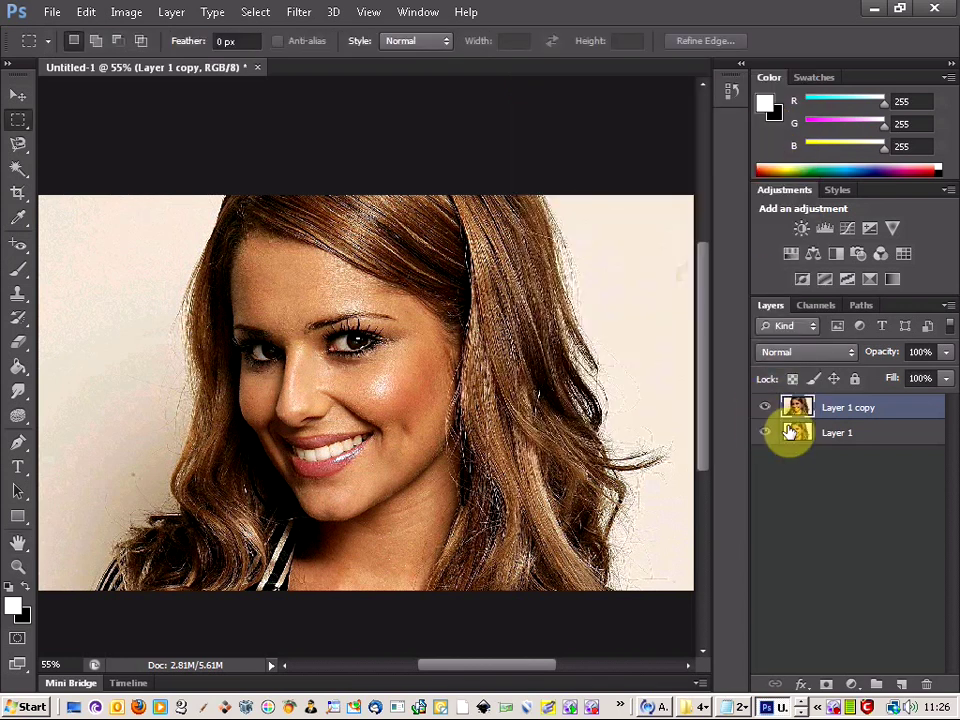
Toggle Layer 1 copy's visibility repeatedly to compare the sharpened and original portrait.
left_click(763, 408)
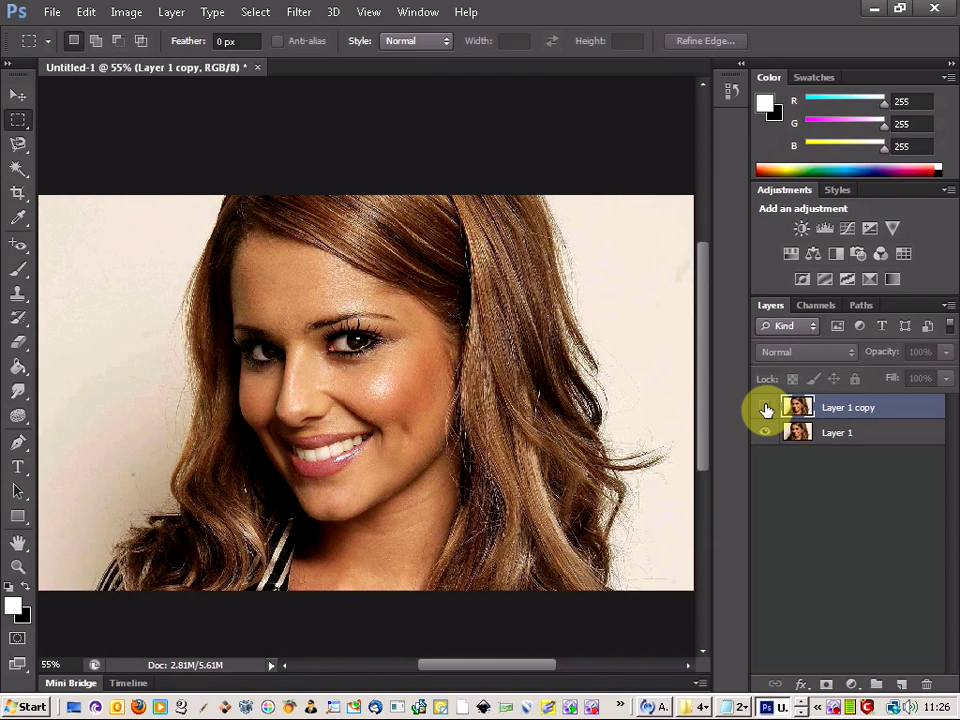
left_click(766, 410)
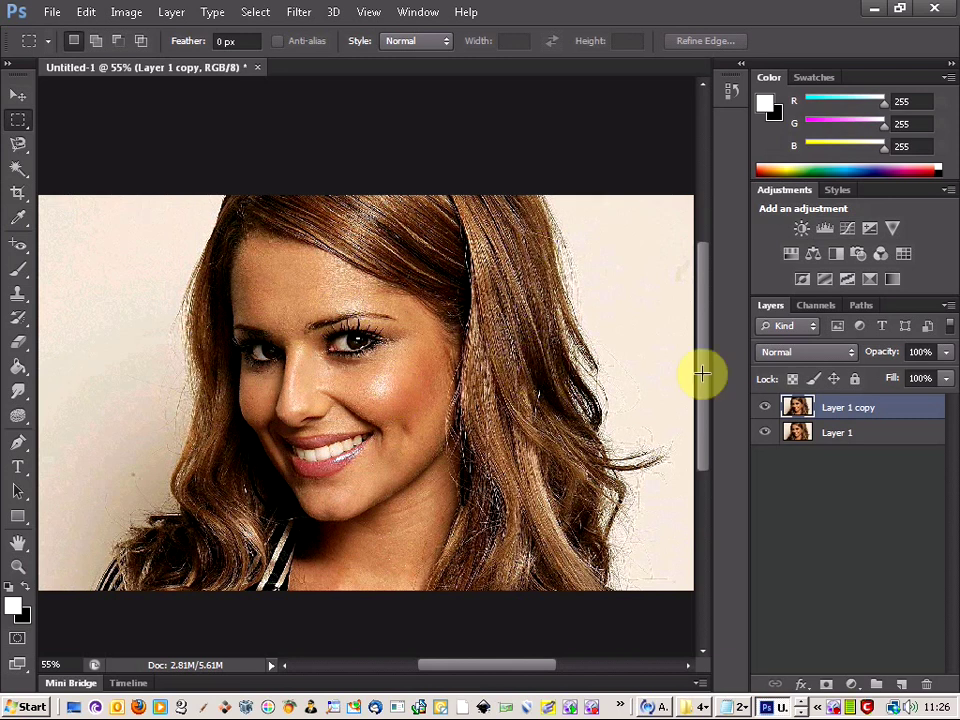
left_click(765, 407)
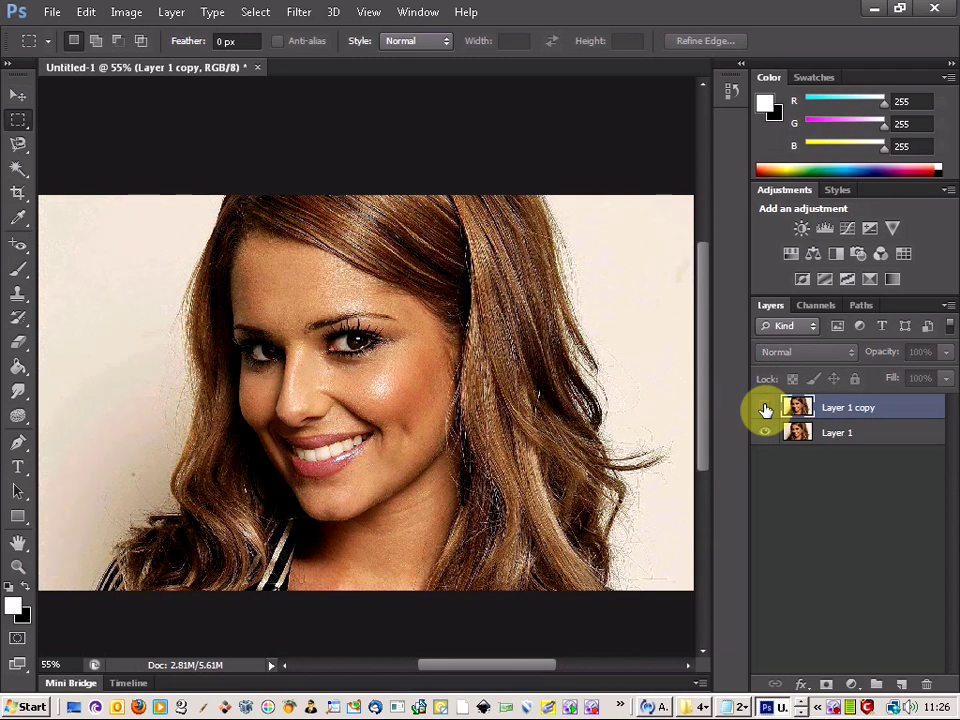
left_click(765, 408)
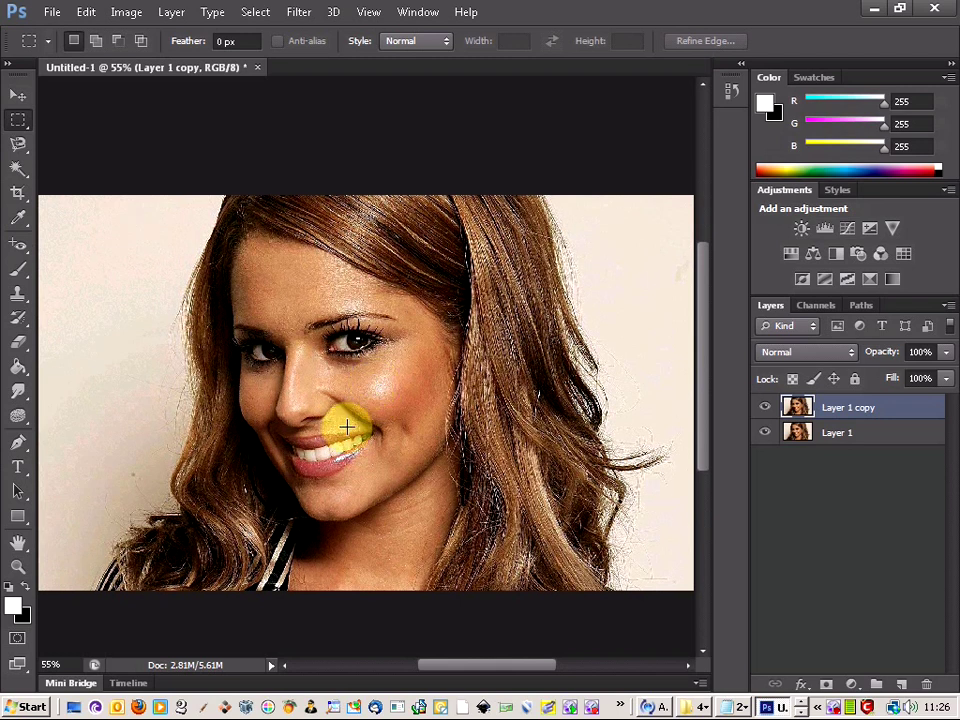
left_click(767, 410)
left_click(767, 410)
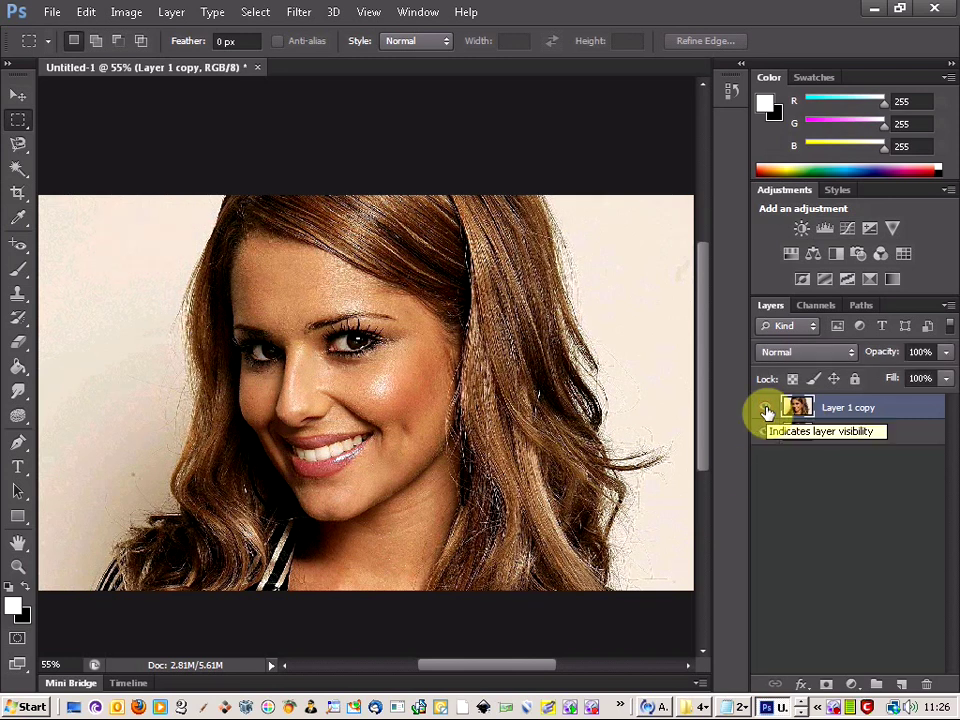
left_click(767, 410)
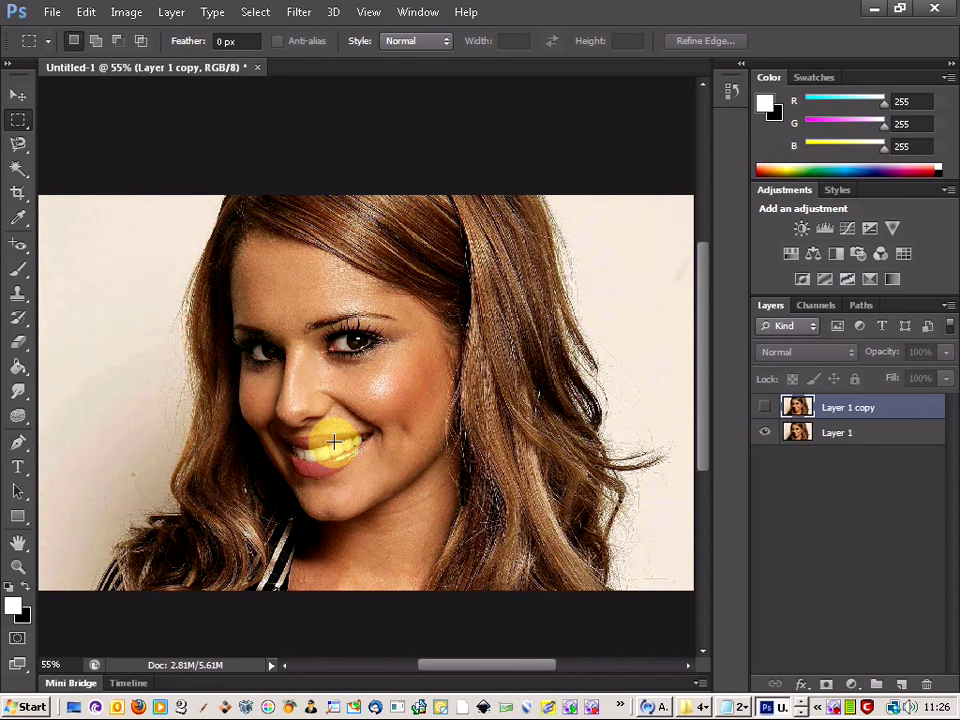
left_click(766, 408)
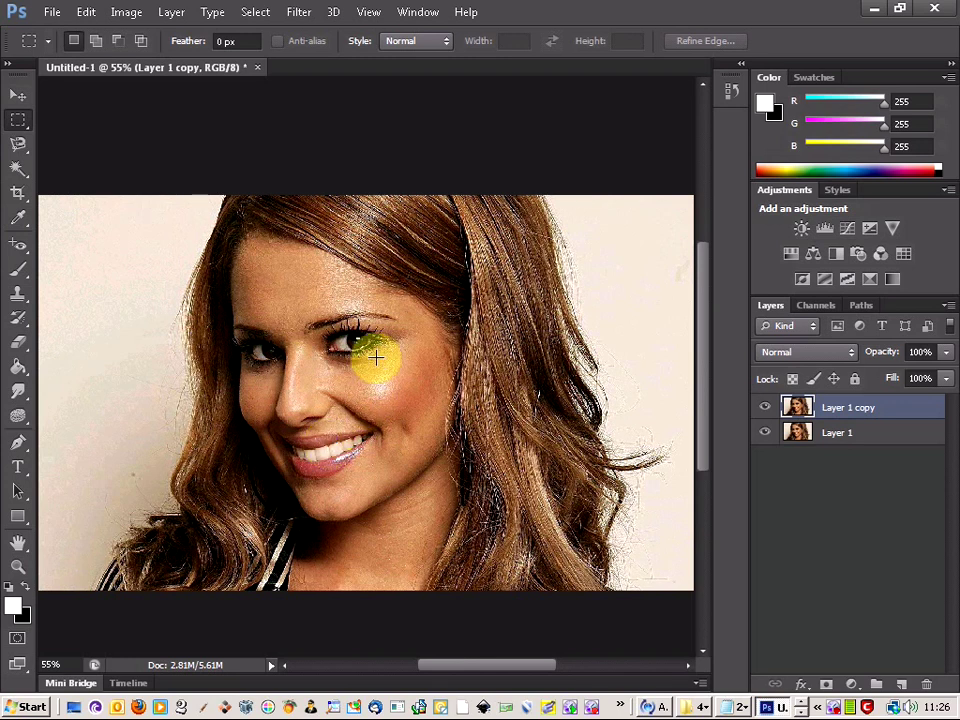
Zoom in close on the mouth.
scroll(311, 461, "up", 2)
scroll(306, 464, "up", 4)
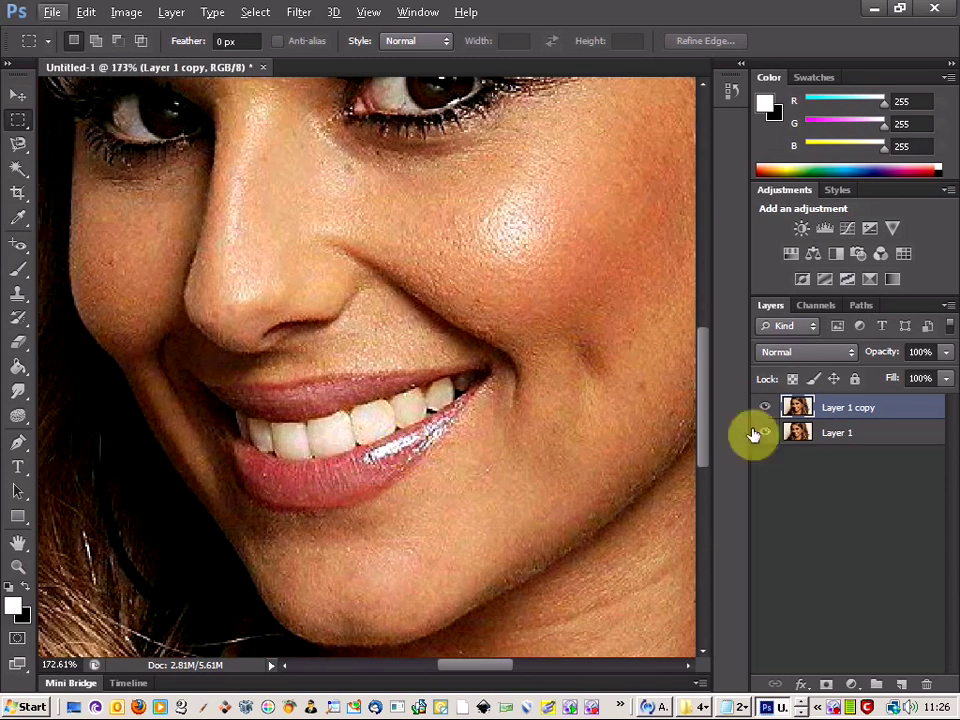
key("alt")
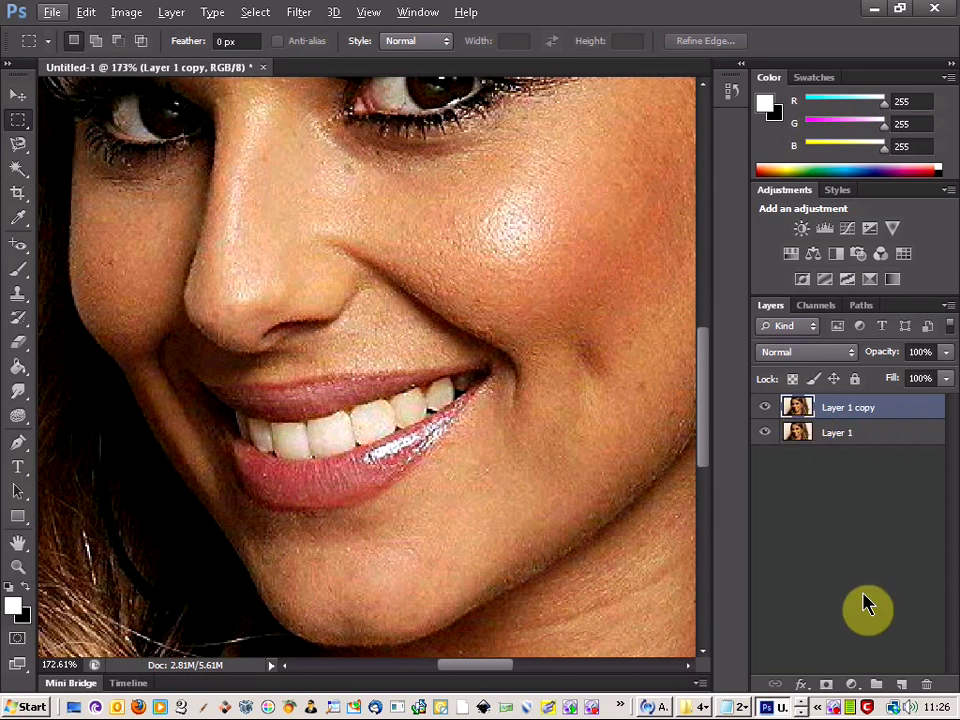
Add a layer mask to Layer 1 copy and brush black over the front teeth and upper lip.
left_click(826, 686)
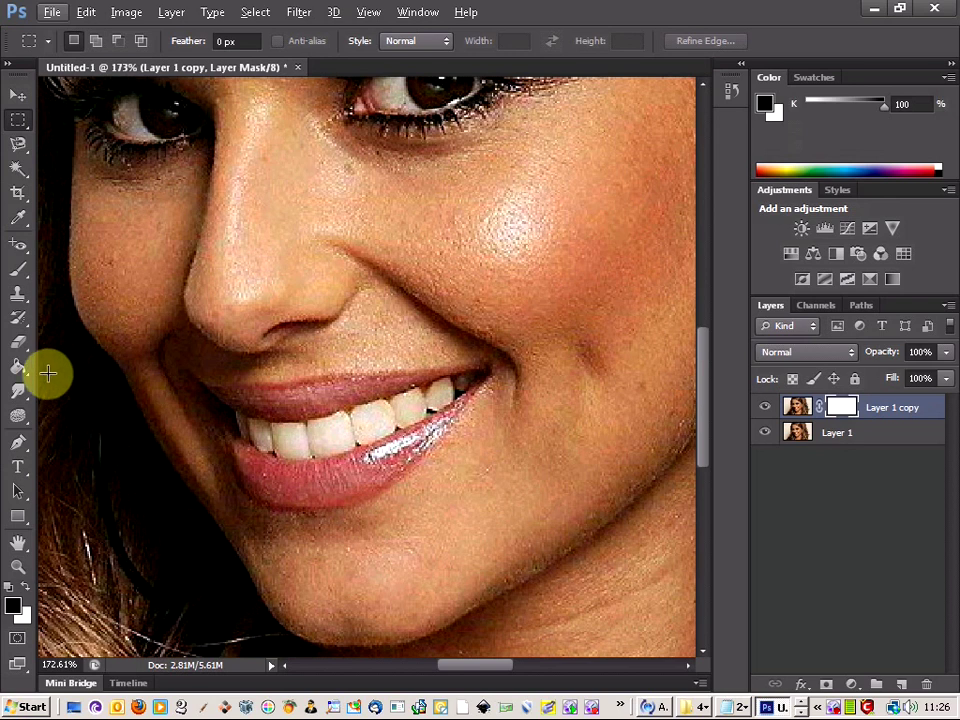
left_click_drag(17, 272, 64, 270)
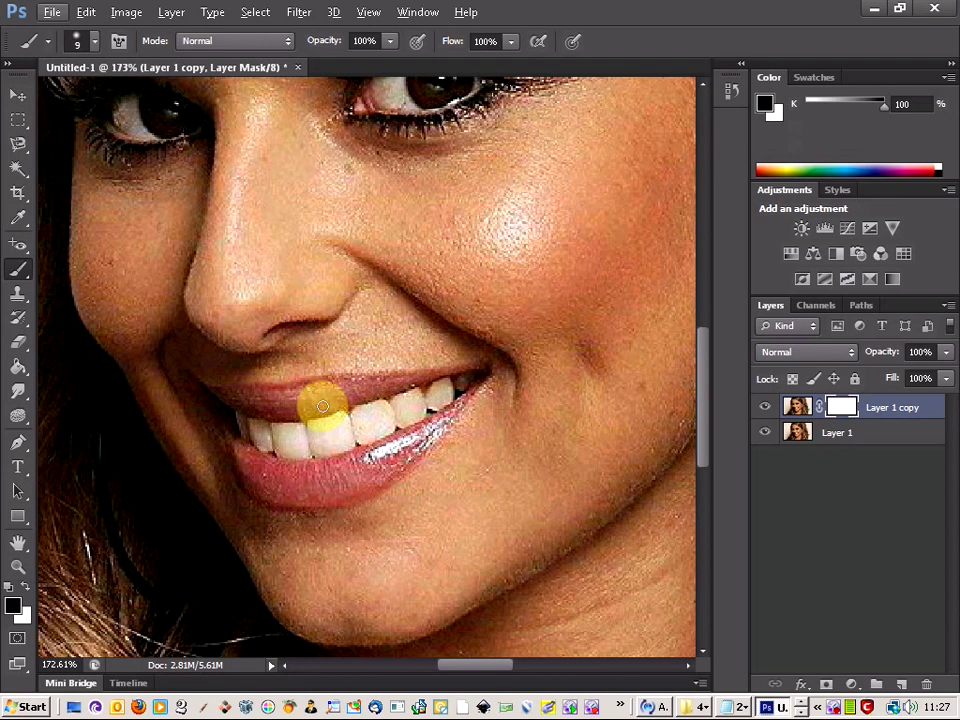
mouse_move(300, 412)
left_mouse_down()
mouse_move(300, 403)
mouse_move(317, 422)
mouse_move(311, 401)
mouse_move(284, 410)
left_mouse_up()
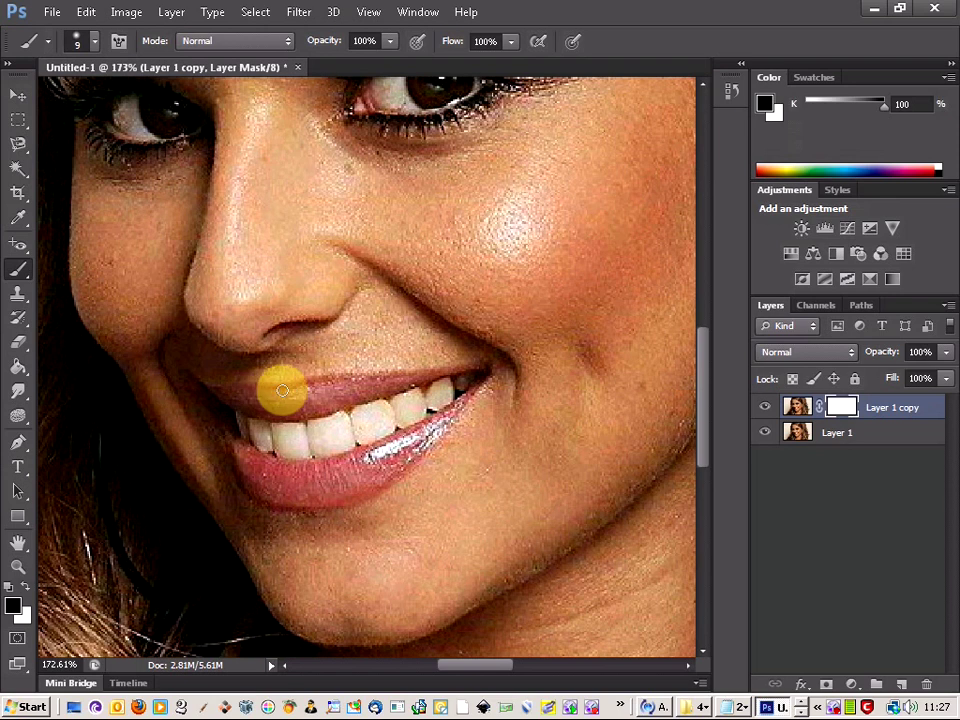
mouse_move(352, 382)
left_mouse_down()
mouse_move(339, 386)
mouse_move(366, 382)
left_mouse_up()
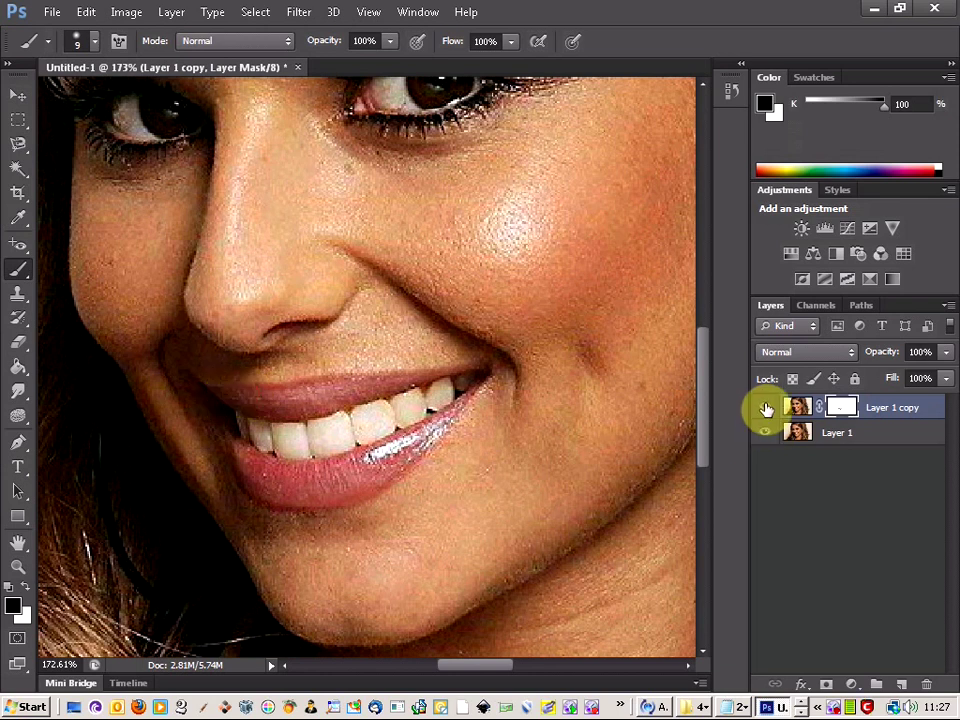
With Layer 1 hidden, paint black over the whole mouth, adjusting brush size, then show Layer 1.
left_click(765, 435)
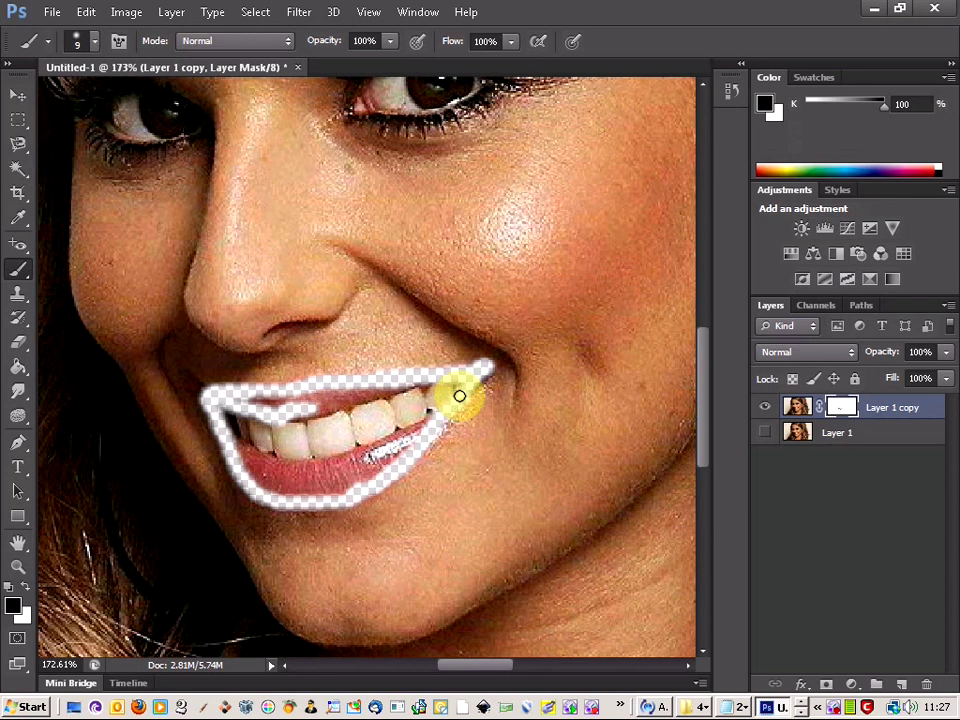
mouse_move(449, 381)
left_mouse_down()
mouse_move(280, 395)
mouse_move(258, 399)
mouse_move(307, 406)
mouse_move(237, 421)
left_mouse_up()
key("bracketright")
key("bracketleft")
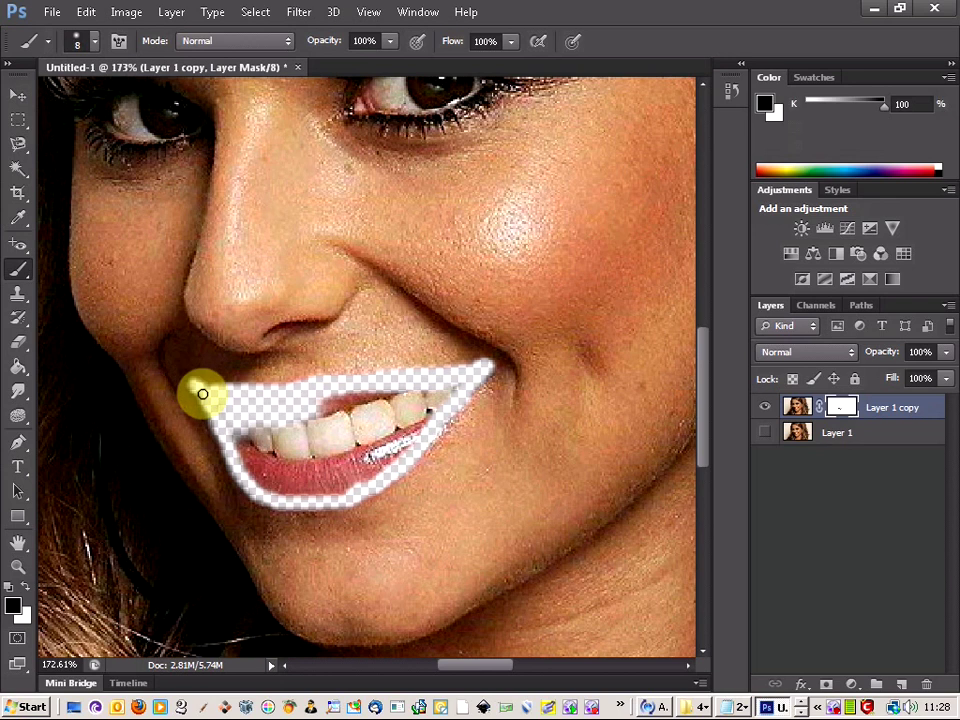
key("bracketright")
mouse_move(284, 410)
left_mouse_down()
mouse_move(421, 402)
mouse_move(451, 387)
mouse_move(427, 392)
mouse_move(400, 438)
mouse_move(359, 473)
mouse_move(279, 480)
mouse_move(244, 436)
mouse_move(382, 417)
mouse_move(366, 437)
mouse_move(312, 455)
mouse_move(264, 439)
mouse_move(257, 469)
mouse_move(249, 460)
mouse_move(273, 476)
mouse_move(329, 482)
mouse_move(348, 473)
mouse_move(357, 438)
mouse_move(314, 463)
mouse_move(377, 427)
mouse_move(368, 457)
mouse_move(415, 429)
left_mouse_up()
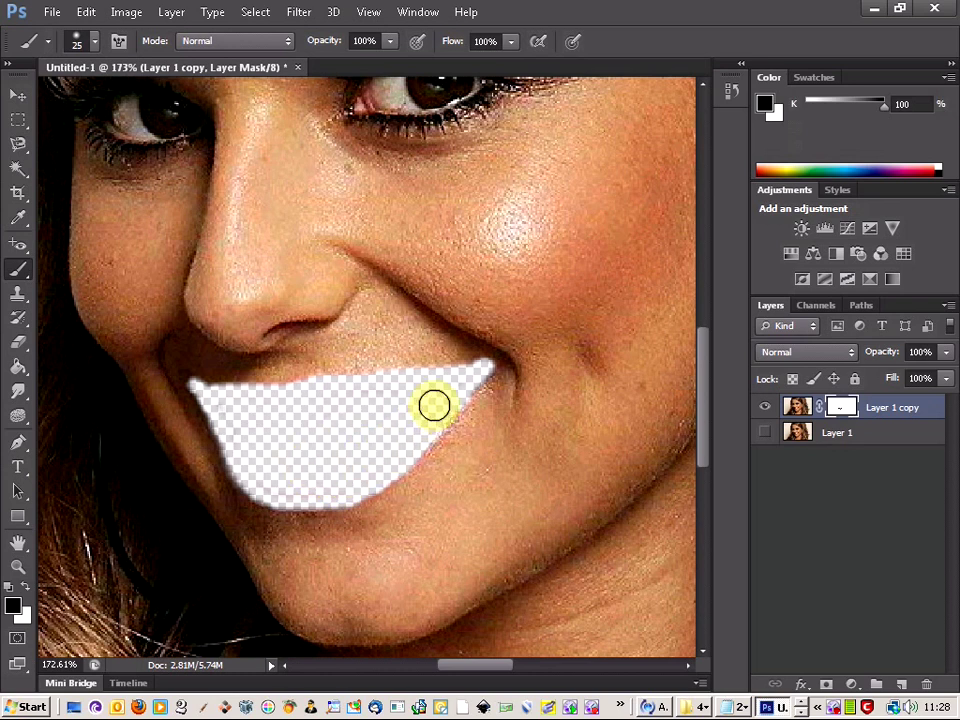
left_click(765, 434)
Zoom out until the whole portrait fits the window.
scroll(429, 360, "down", 3)
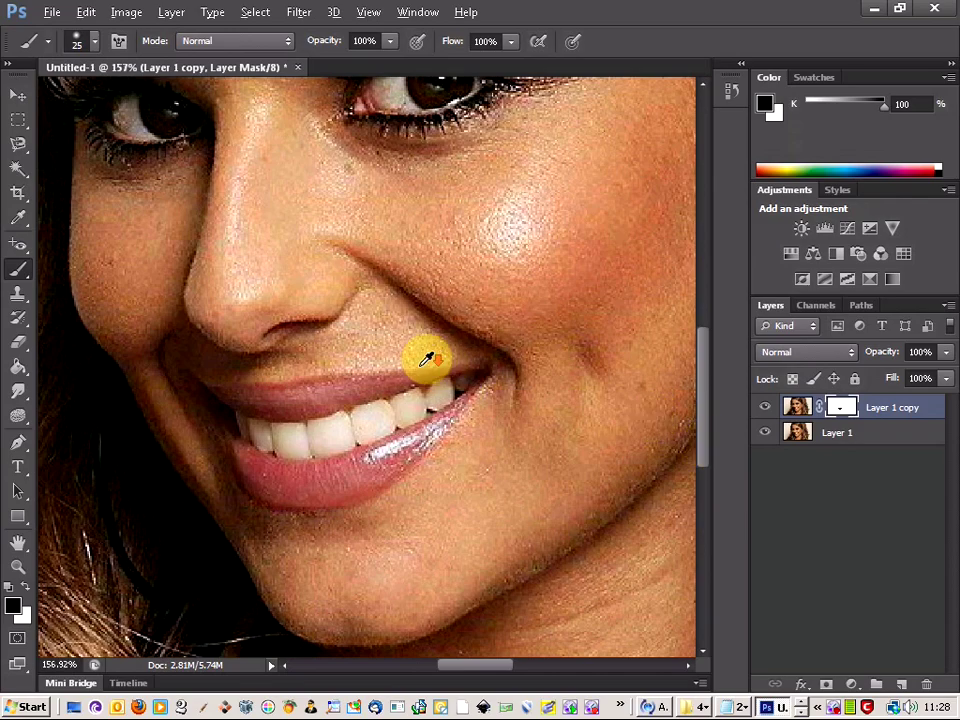
scroll(416, 358, "down", 4)
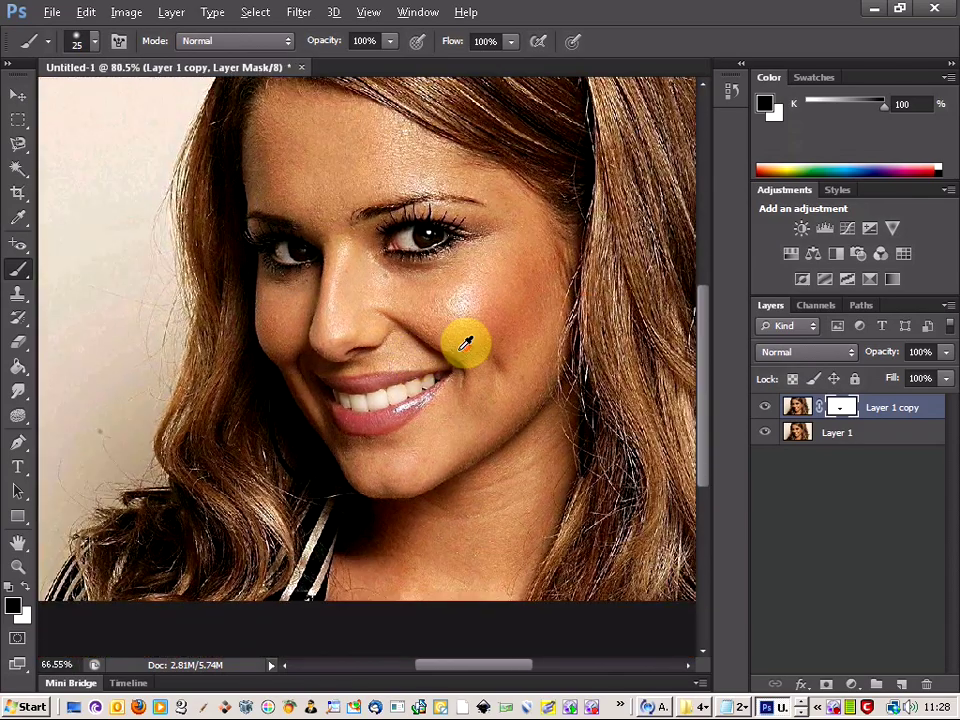
scroll(531, 326, "down", 1)
scroll(568, 326, "down", 1)
scroll(568, 326, "up", 1)
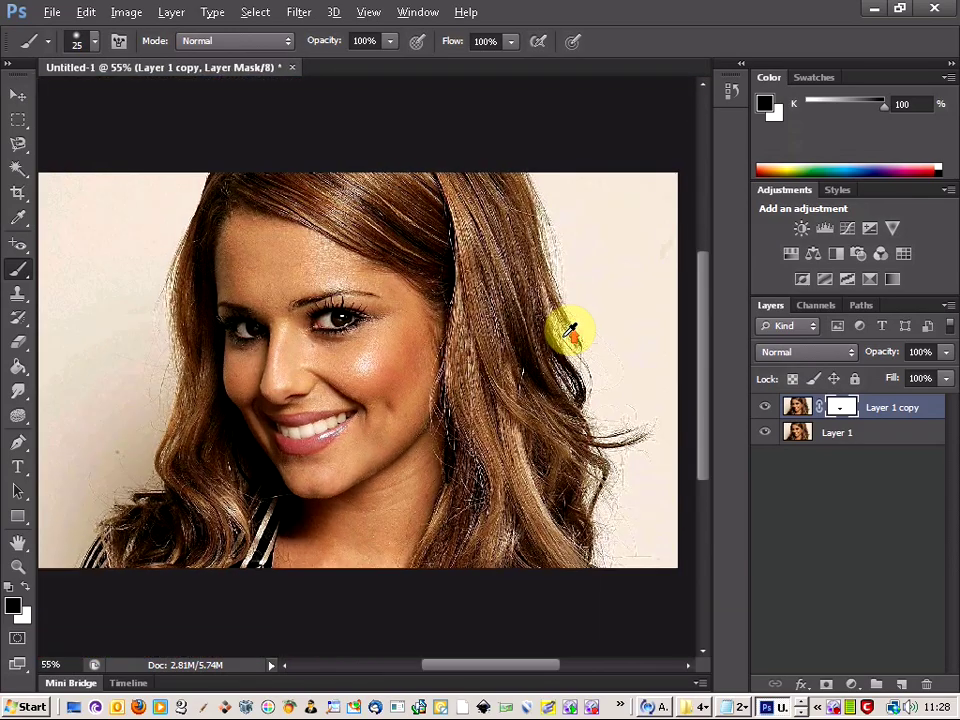
key("alt")
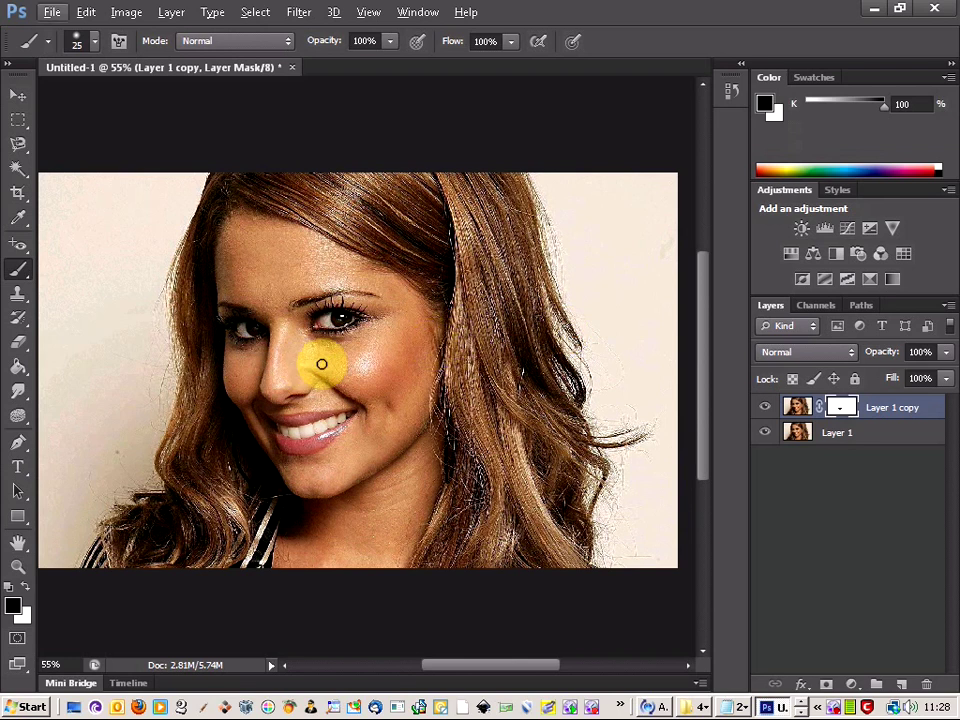